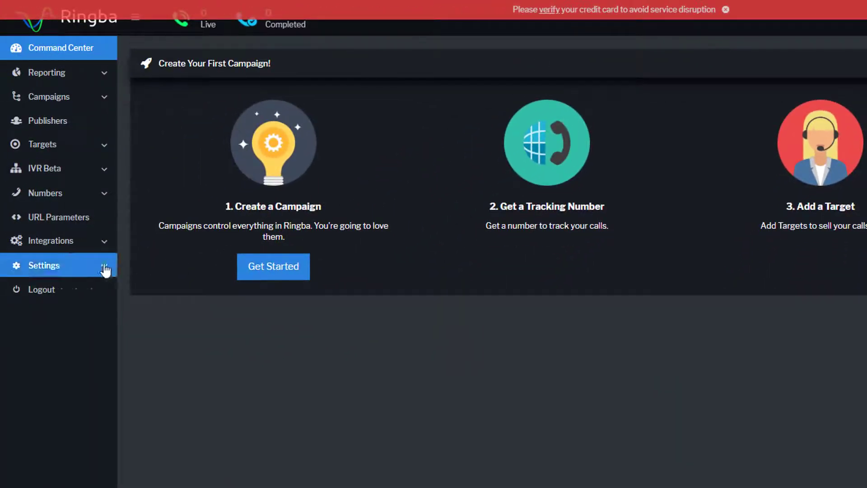
Start creating the first campaign and dismiss the four-step introduction.
{"action": "left_click", "coordinate": [104, 266]}
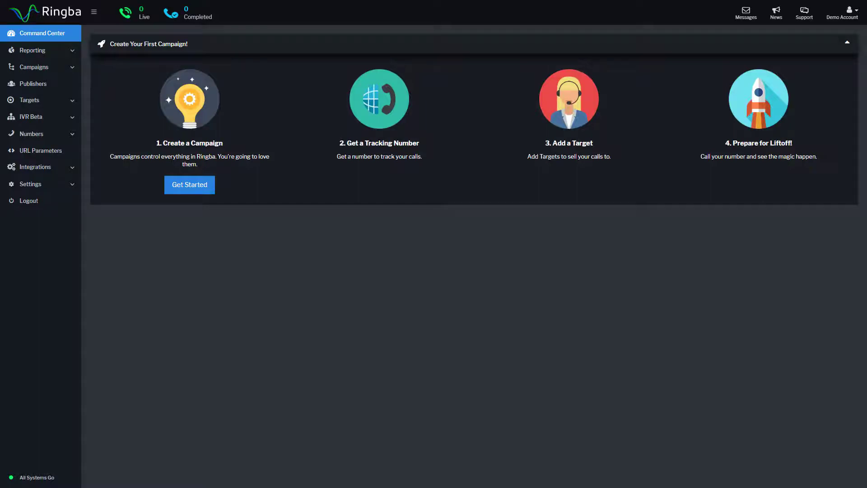
{"action": "left_click", "coordinate": [192, 186]}
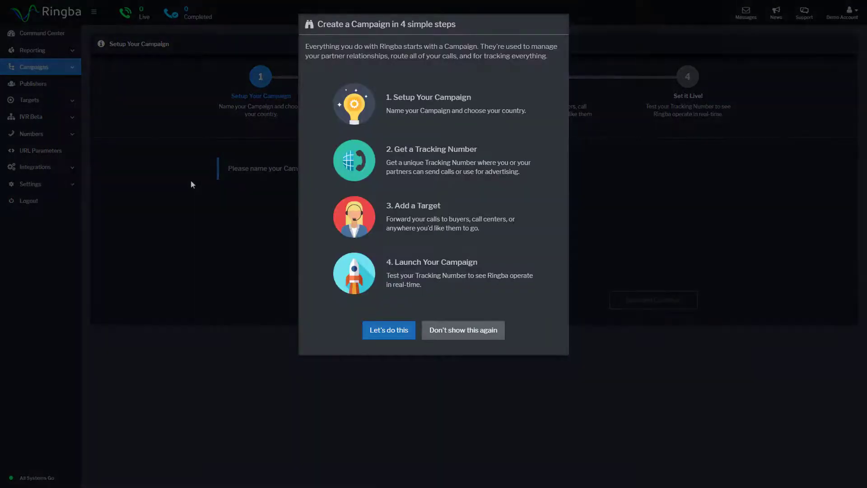
{"action": "left_click", "coordinate": [397, 337]}
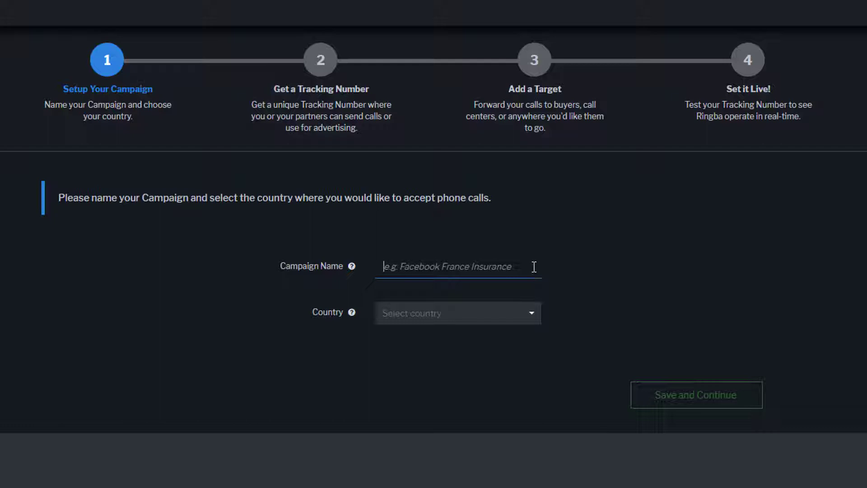
Name the campaign 'Demo Campaign' and set its country to United States.
{"action": "type", "text": "Demo Campaign"}
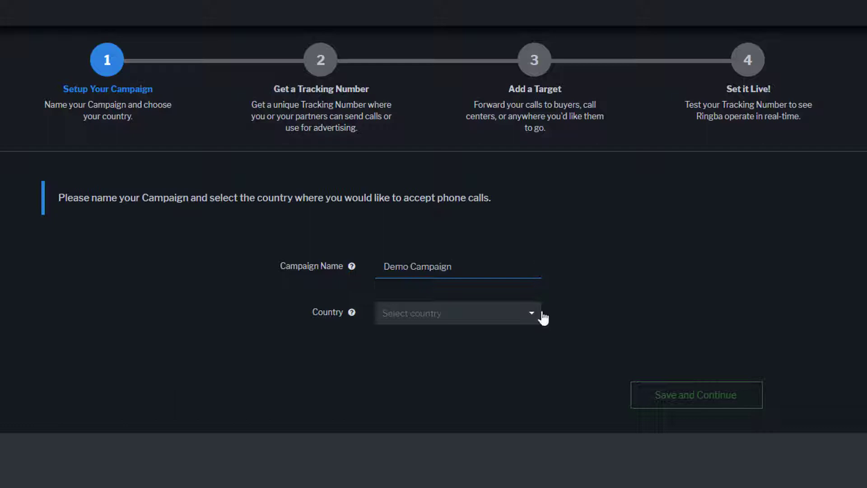
{"action": "left_click", "coordinate": [539, 320]}
{"action": "left_click", "coordinate": [538, 320]}
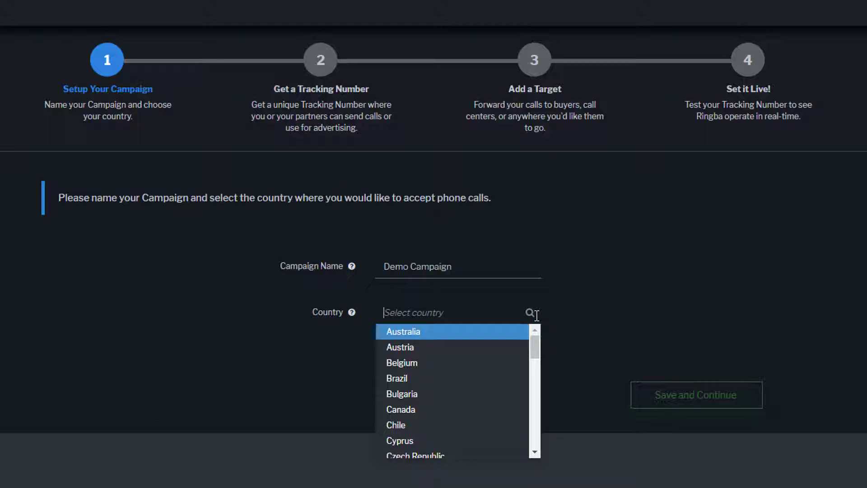
{"action": "type", "text": "United"}
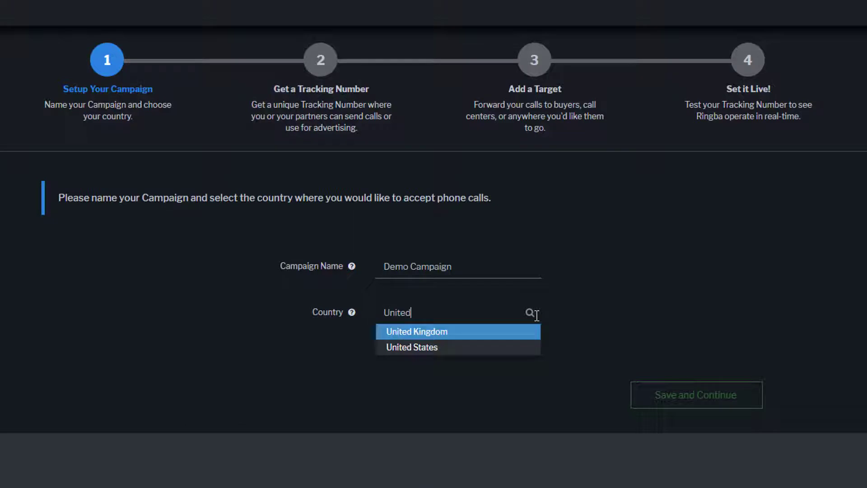
{"action": "key", "text": "Down"}
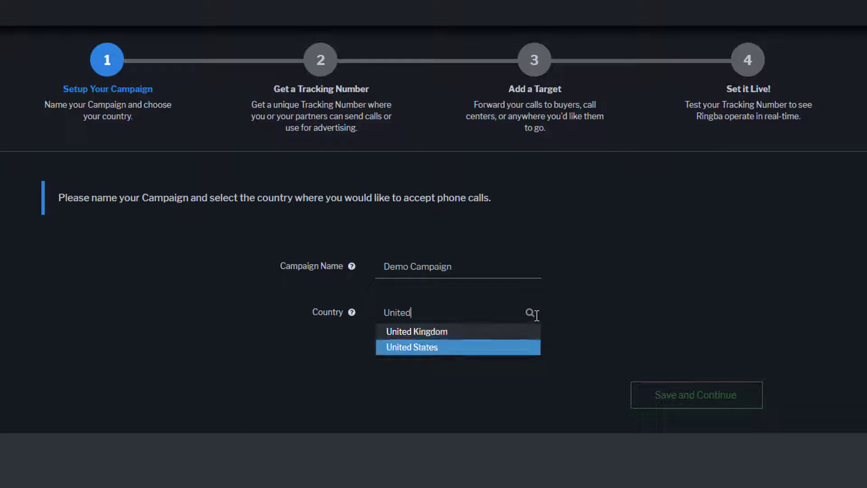
{"action": "key", "text": "Return"}
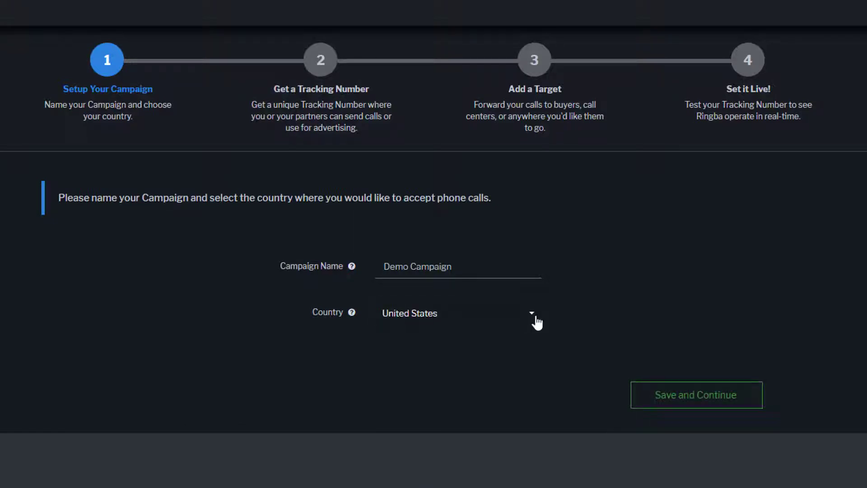
Save the name and country, then get a toll-free tracking number assigned to Me.
{"action": "left_click", "coordinate": [685, 394]}
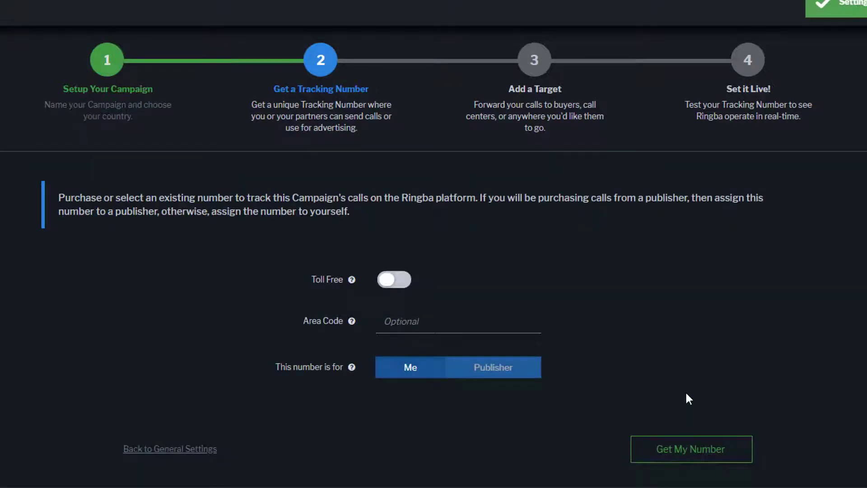
{"action": "left_click", "coordinate": [389, 289]}
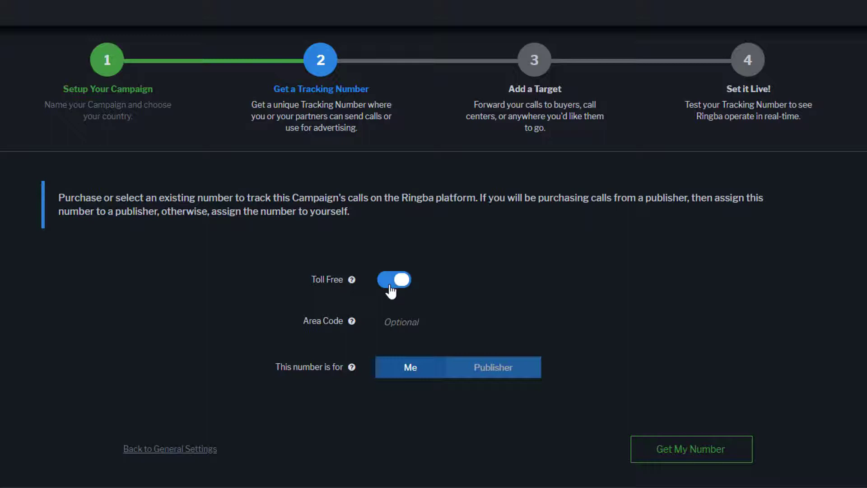
{"action": "left_click", "coordinate": [708, 453]}
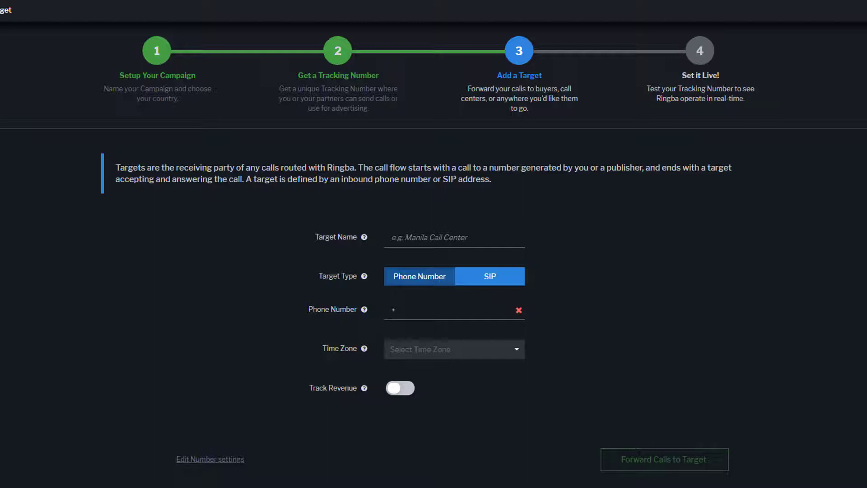
Create target 'Demo Target 1' as a Phone Number type and paste its number.
{"action": "left_click", "coordinate": [505, 237]}
{"action": "type", "text": "Demo Target 1"}
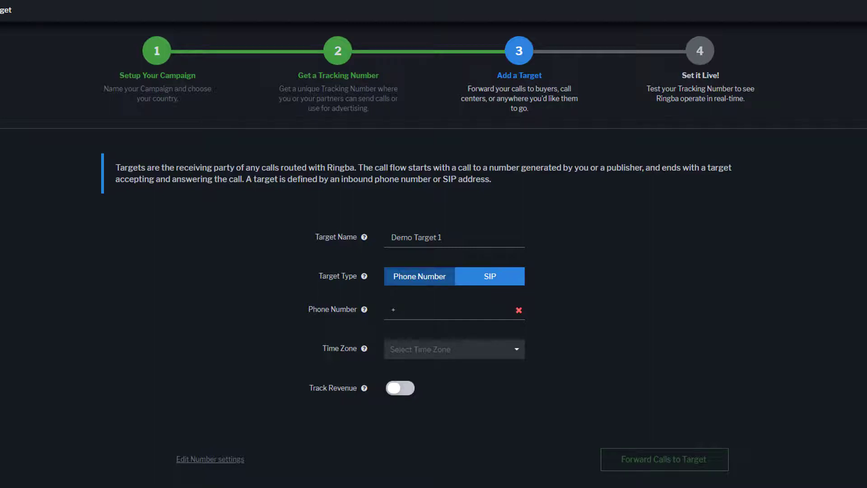
{"action": "left_click", "coordinate": [491, 283]}
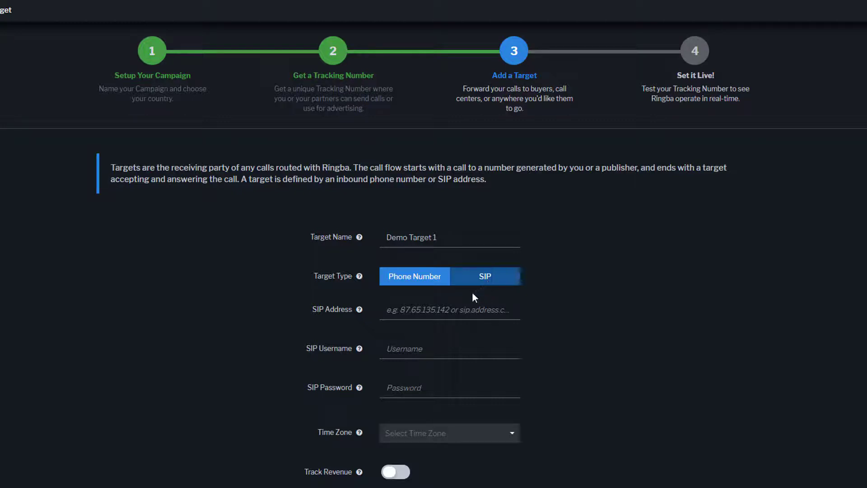
{"action": "left_click", "coordinate": [409, 283]}
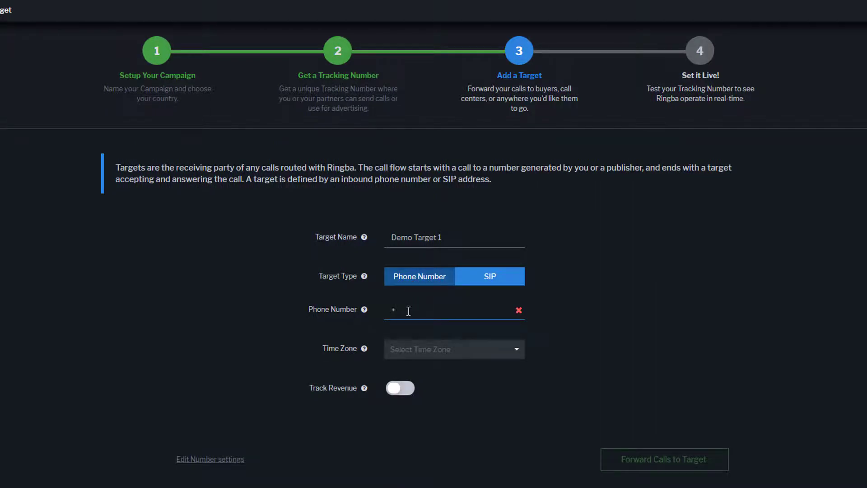
{"action": "key", "text": "ctrl+v"}
Set the target's time zone to Pacific Time, enable revenue tracking, and save it.
{"action": "left_click", "coordinate": [469, 348]}
{"action": "type", "text": "pa"}
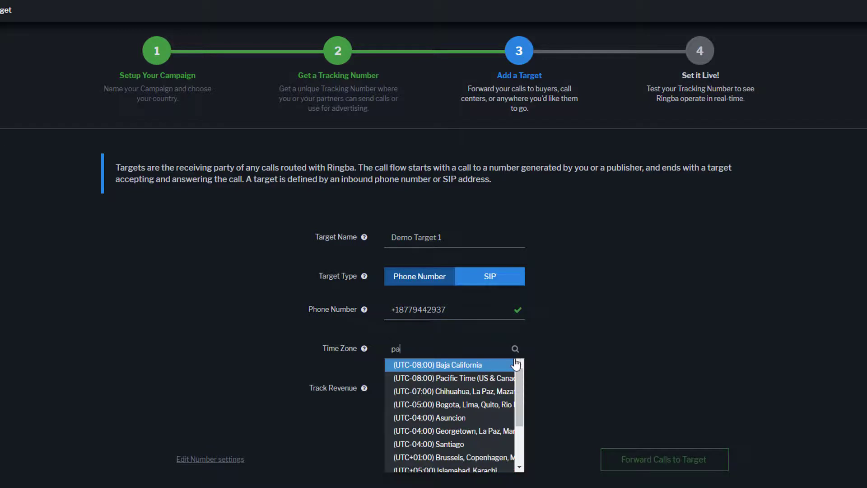
{"action": "left_click", "coordinate": [508, 379]}
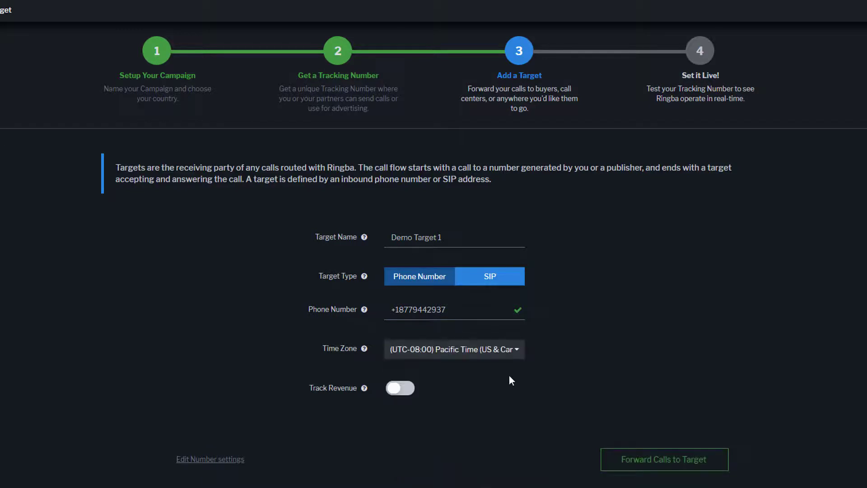
{"action": "left_click", "coordinate": [397, 394]}
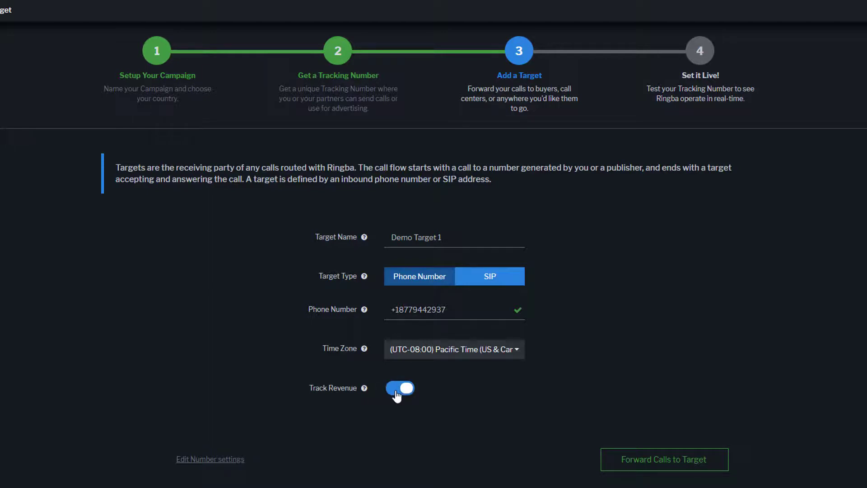
{"action": "left_click", "coordinate": [689, 468]}
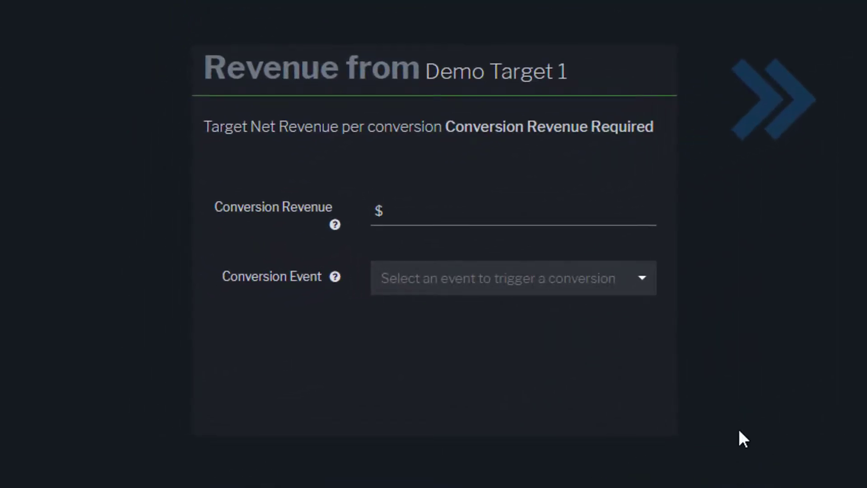
Set $25 conversion revenue triggered by Call Successfully Connected.
{"action": "left_click", "coordinate": [645, 210]}
{"action": "type", "text": "25"}
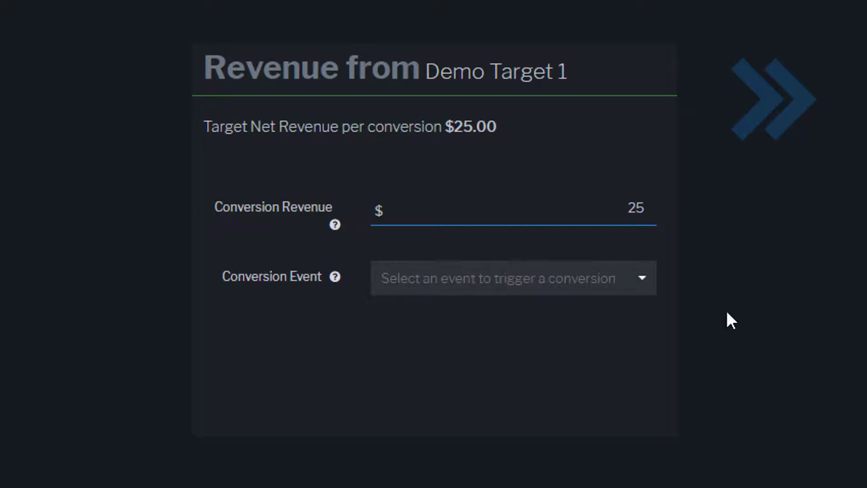
{"action": "left_click", "coordinate": [642, 276]}
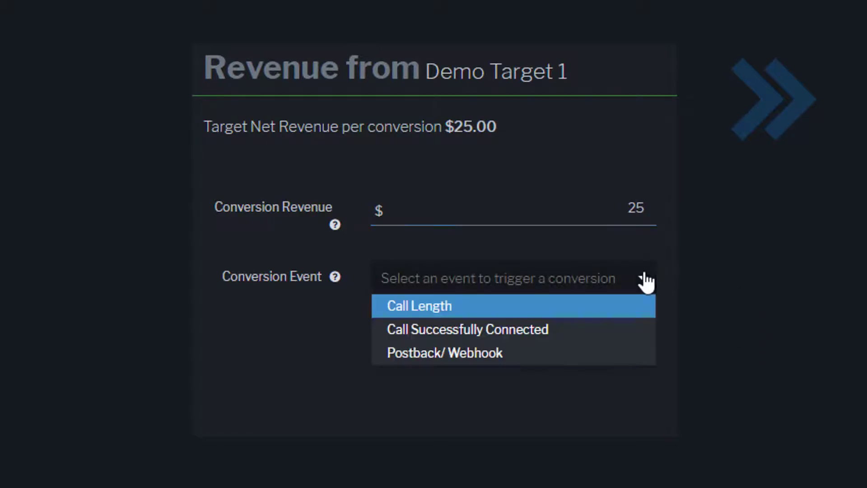
{"action": "left_click", "coordinate": [638, 331]}
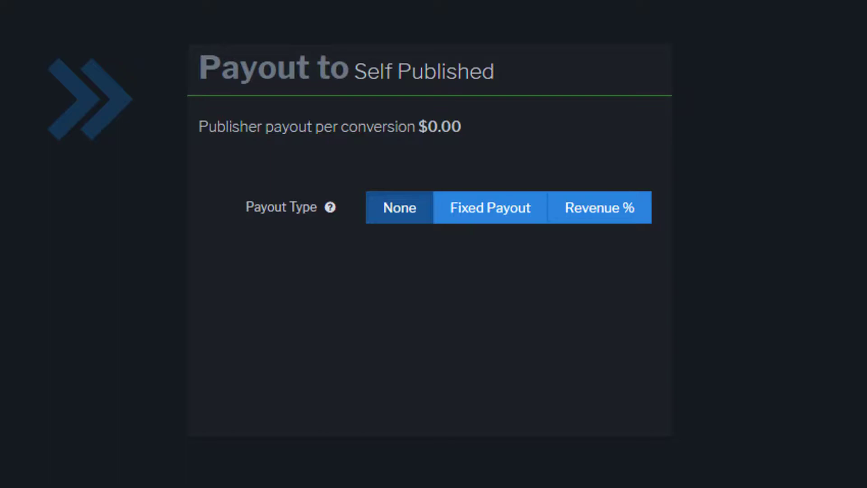
Give the publisher a $15 fixed payout on each Inbound Call and connect to the target.
{"action": "left_click", "coordinate": [496, 225]}
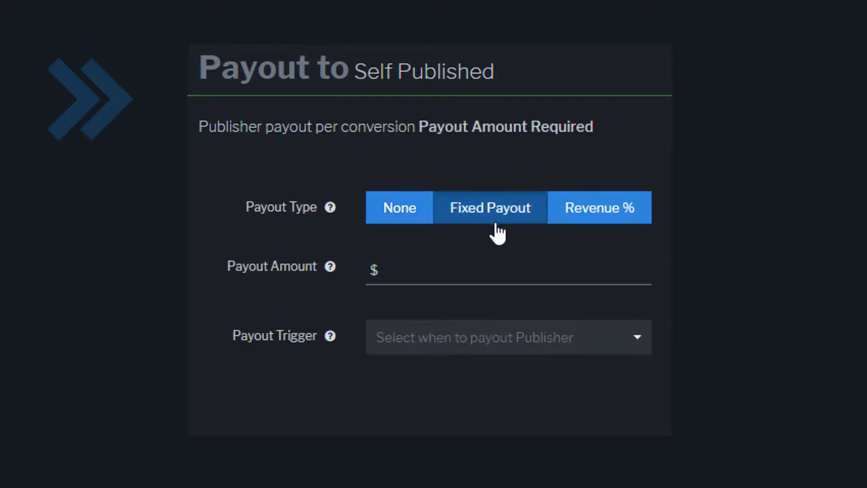
{"action": "left_click", "coordinate": [491, 266]}
{"action": "type", "text": "15"}
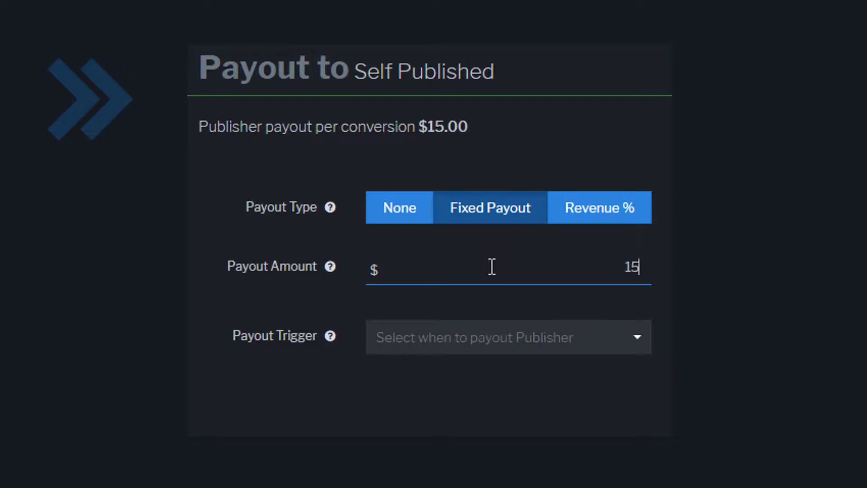
{"action": "left_click", "coordinate": [488, 338]}
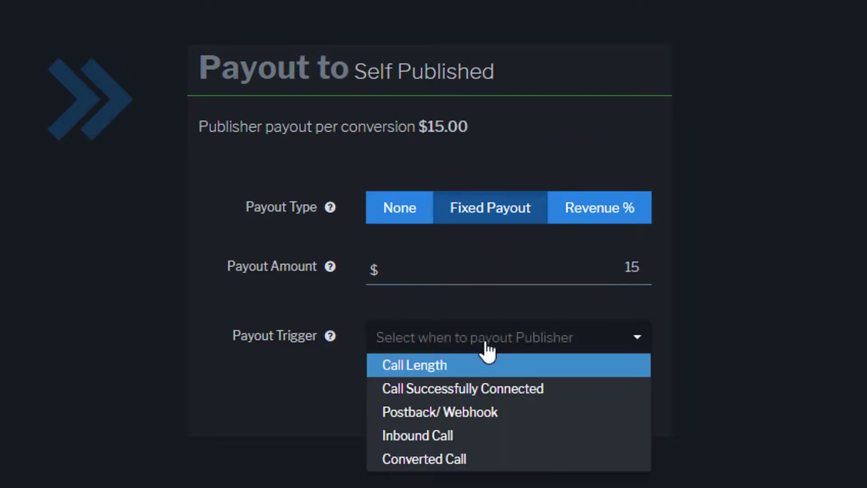
{"action": "left_click", "coordinate": [466, 435]}
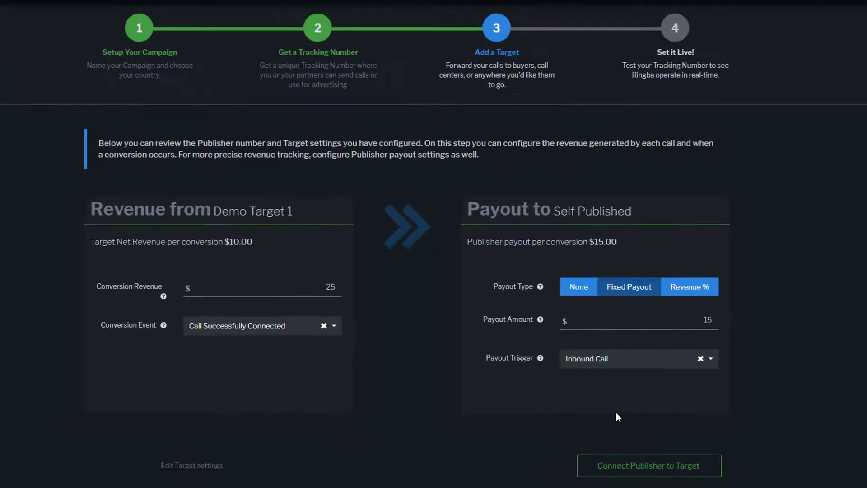
{"action": "left_click", "coordinate": [714, 458]}
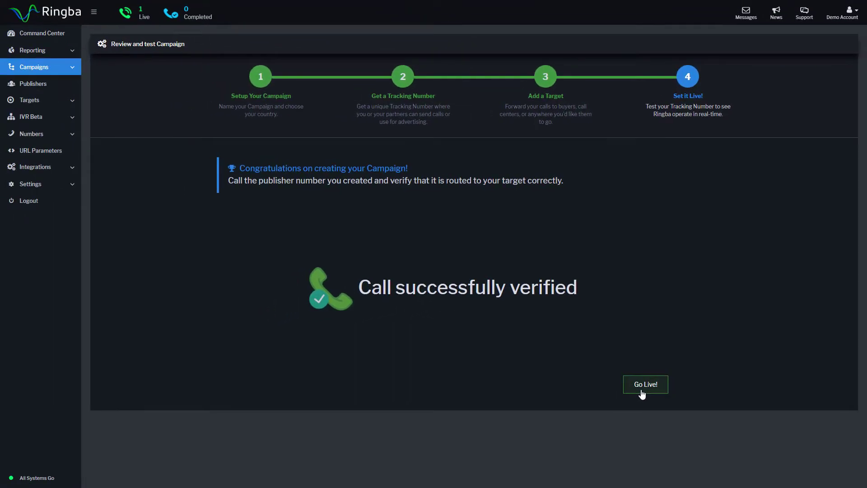
Take the verified Demo Campaign live with Go Live!
{"action": "left_click", "coordinate": [642, 392]}
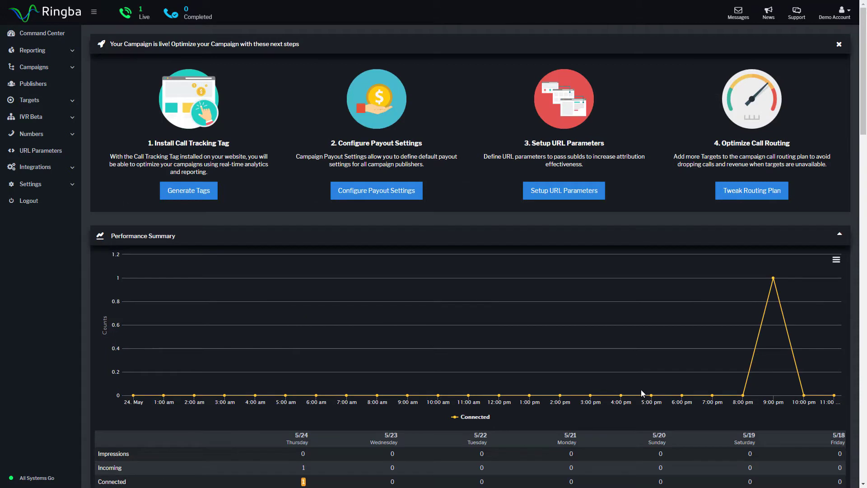